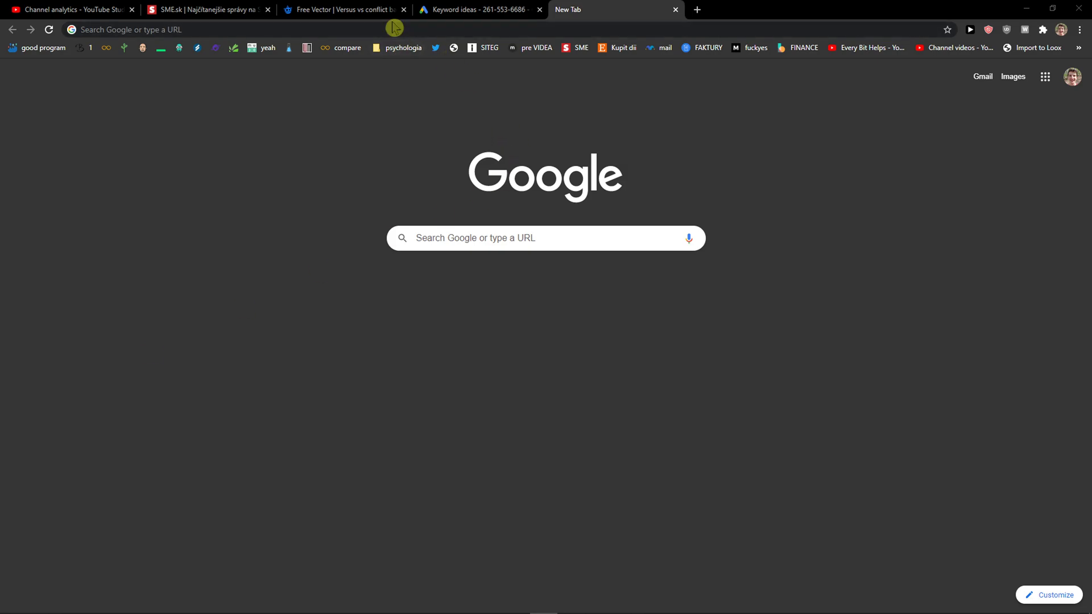
Search Google in Chrome for 'download bitwarden'.
{"action": "left_click", "coordinate": [392, 28]}
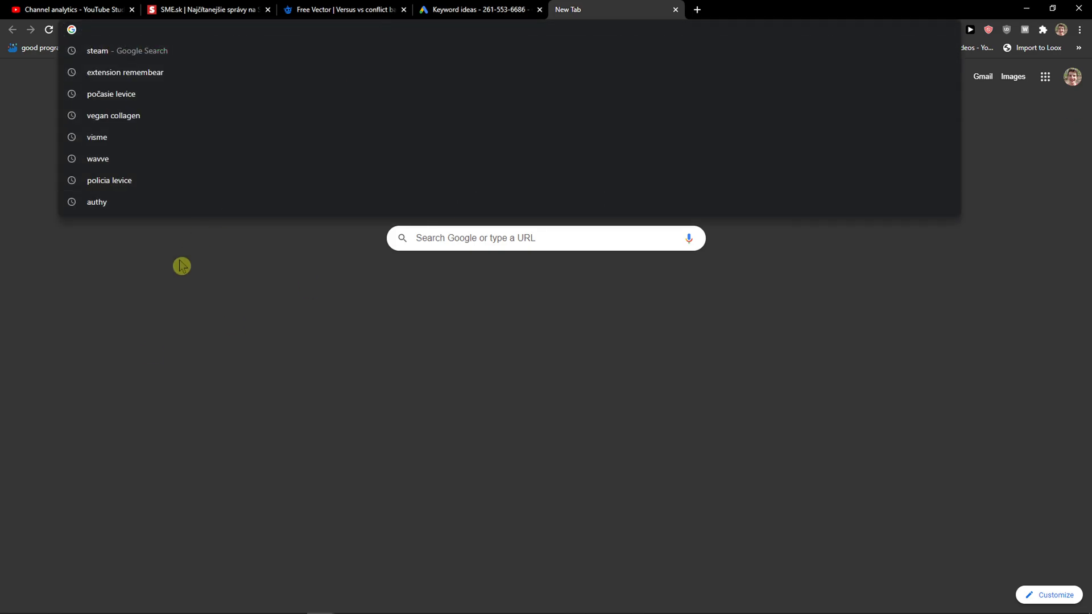
{"action": "left_click", "coordinate": [151, 316]}
{"action": "left_click", "coordinate": [174, 29]}
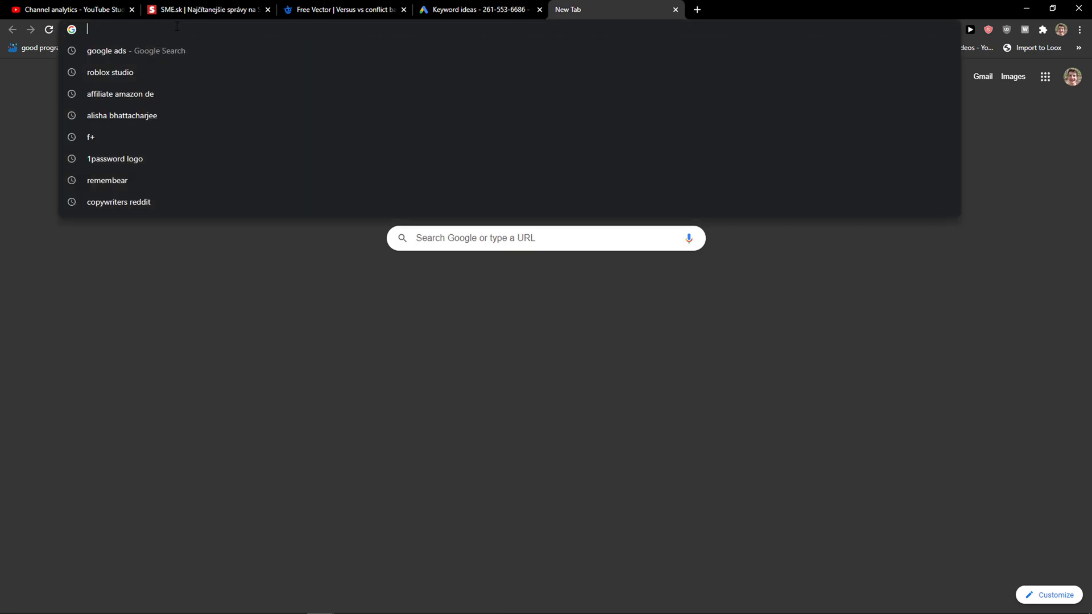
{"action": "left_click", "coordinate": [173, 290]}
{"action": "left_click", "coordinate": [134, 31]}
{"action": "type", "text": "download bitwa"}
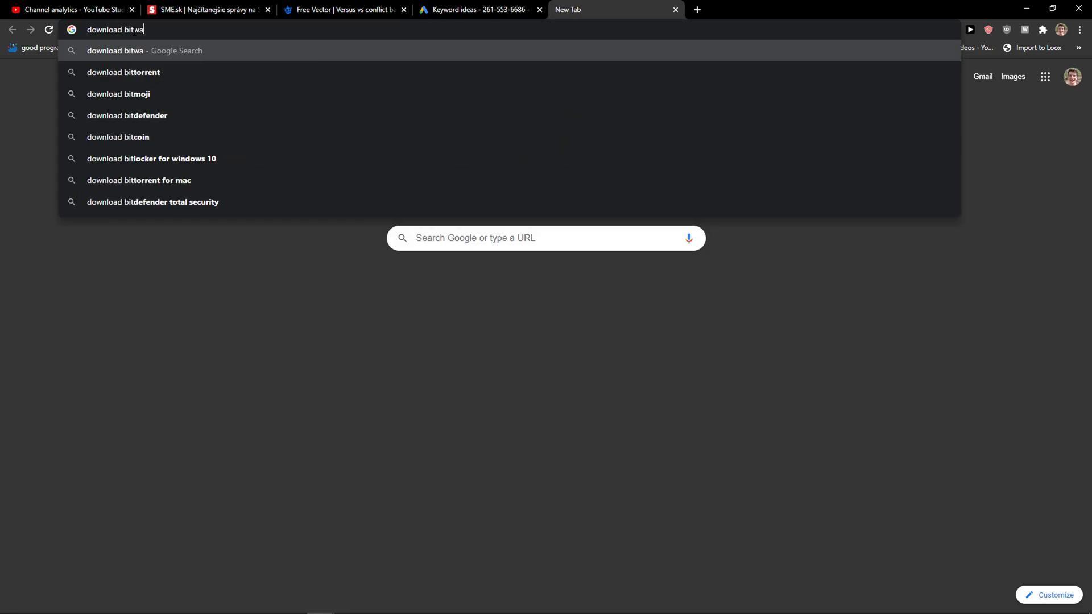
{"action": "type", "text": "red"}
{"action": "key", "text": "Return"}
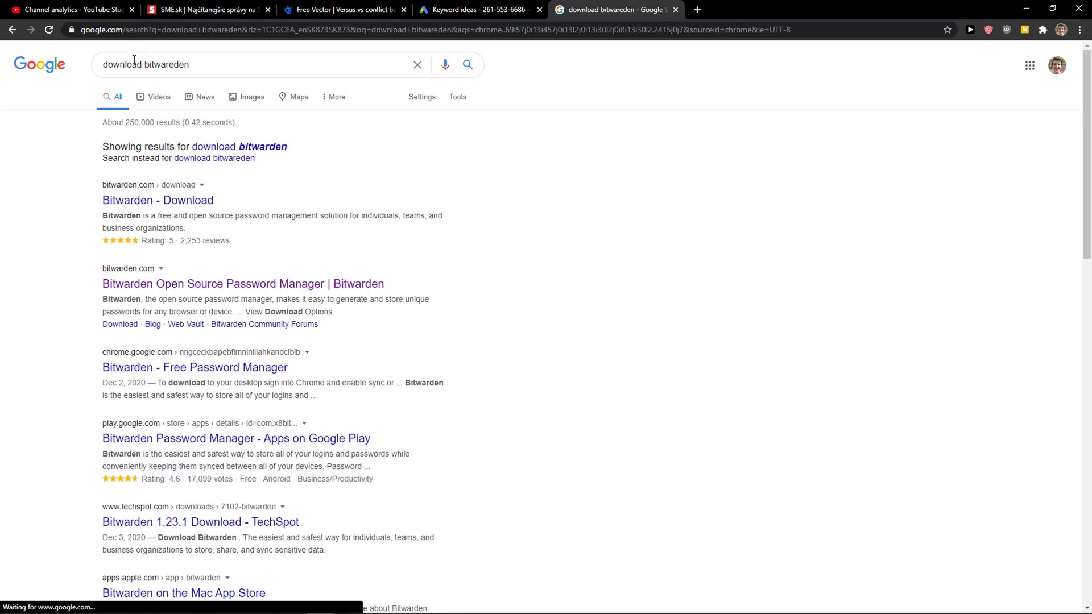
Open the official Bitwarden download page, download the Windows installer, and open pricing in a background tab.
{"action": "left_click", "coordinate": [138, 198]}
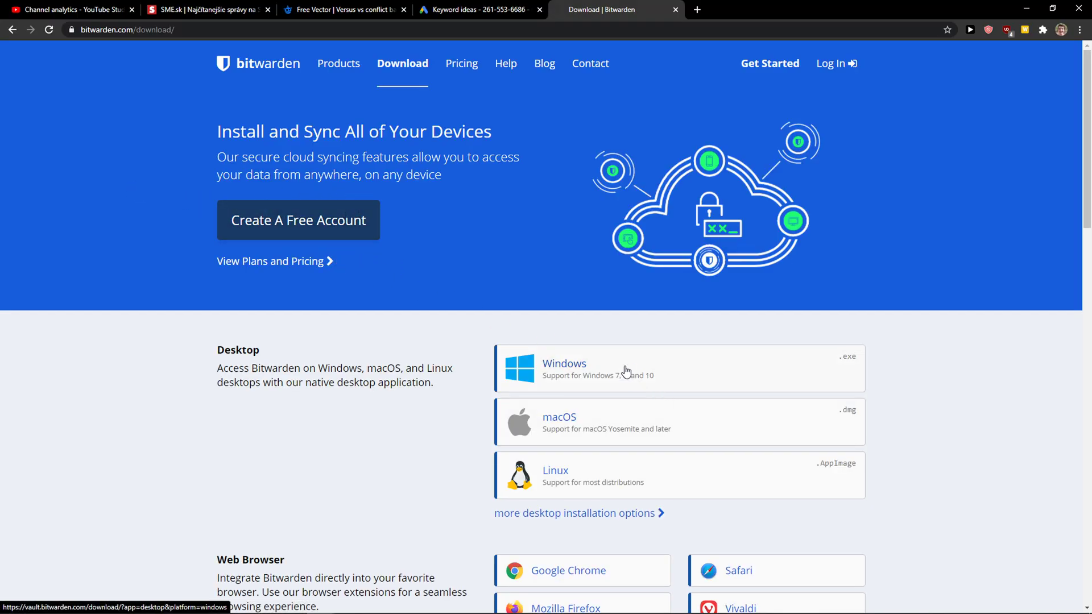
{"action": "scroll", "coordinate": [671, 376], "scroll_direction": "down", "scroll_amount": 1}
{"action": "scroll", "coordinate": [671, 376], "scroll_direction": "down", "scroll_amount": 1}
{"action": "scroll", "coordinate": [597, 307], "scroll_direction": "down", "scroll_amount": 1}
{"action": "scroll", "coordinate": [578, 249], "scroll_direction": "down", "scroll_amount": 1}
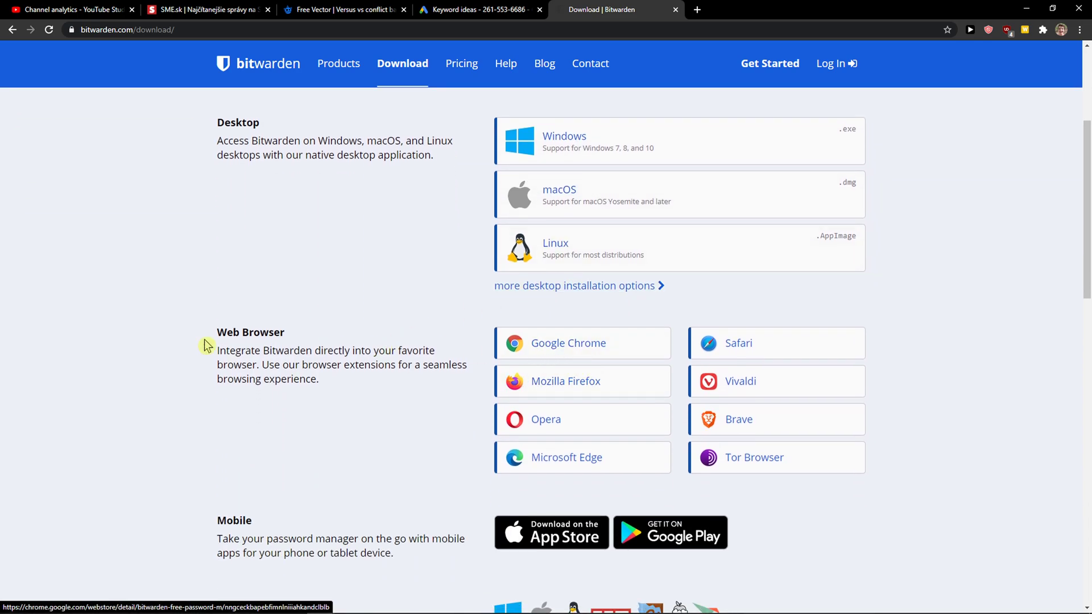
{"action": "left_click_drag", "start_coordinate": [208, 342], "coordinate": [382, 398]}
{"action": "left_click", "coordinate": [384, 398]}
{"action": "scroll", "coordinate": [383, 399], "scroll_direction": "up", "scroll_amount": 3}
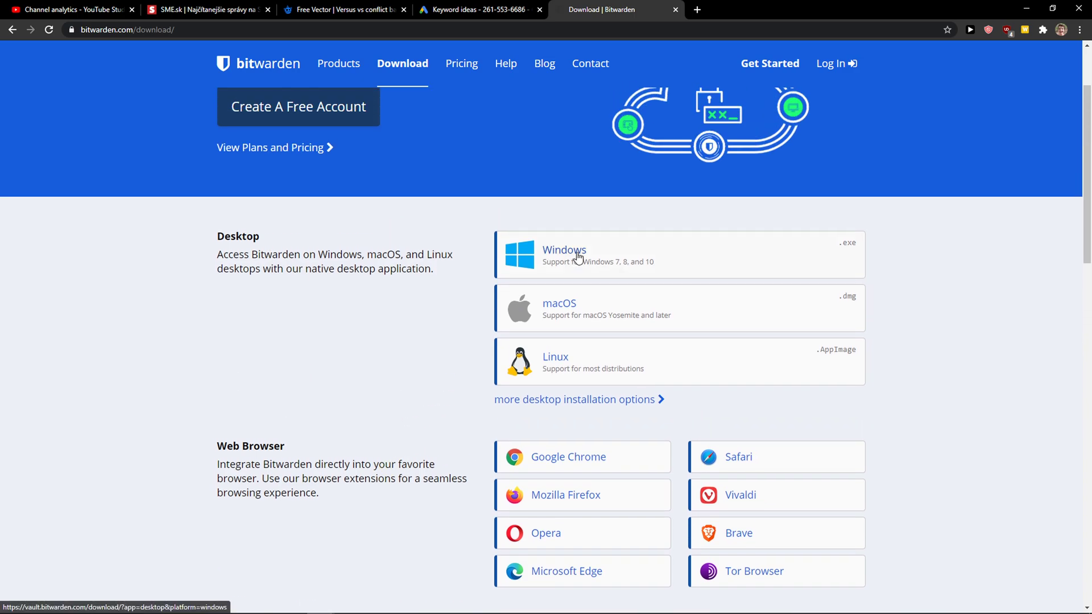
{"action": "left_click", "coordinate": [578, 256]}
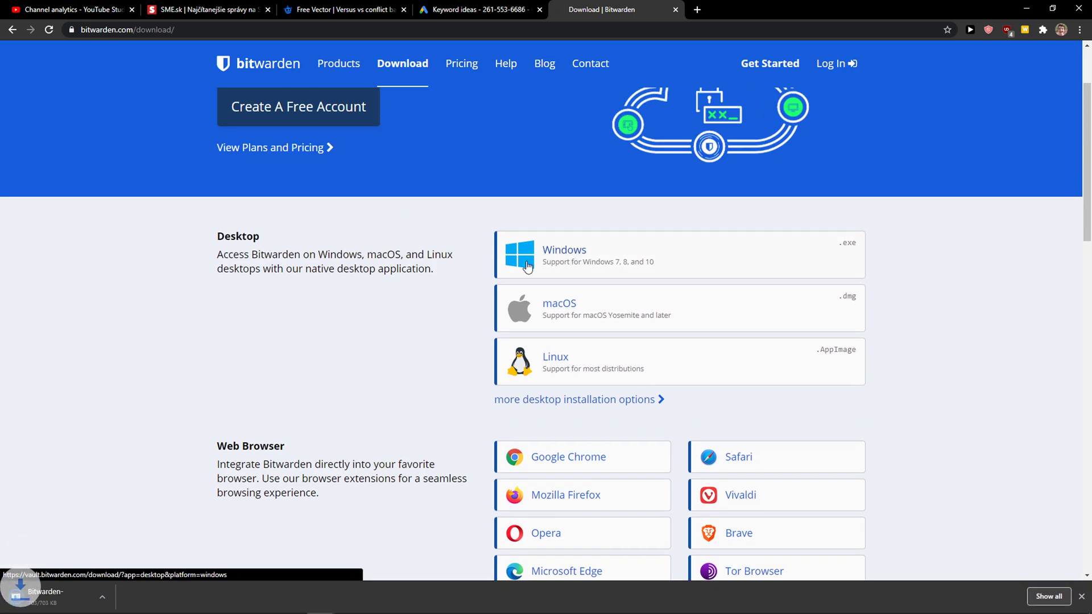
{"action": "scroll", "coordinate": [342, 299], "scroll_direction": "up", "scroll_amount": 2}
{"action": "middle_click", "coordinate": [314, 265]}
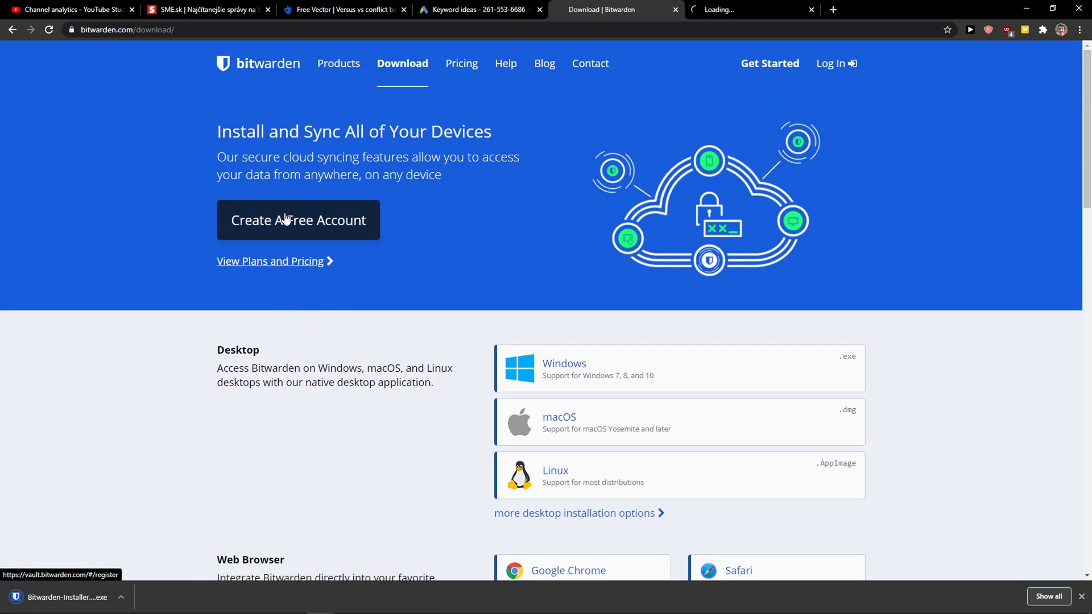
Open the Bitwarden Create Account page while the Windows installer launches.
{"action": "left_click", "coordinate": [319, 219]}
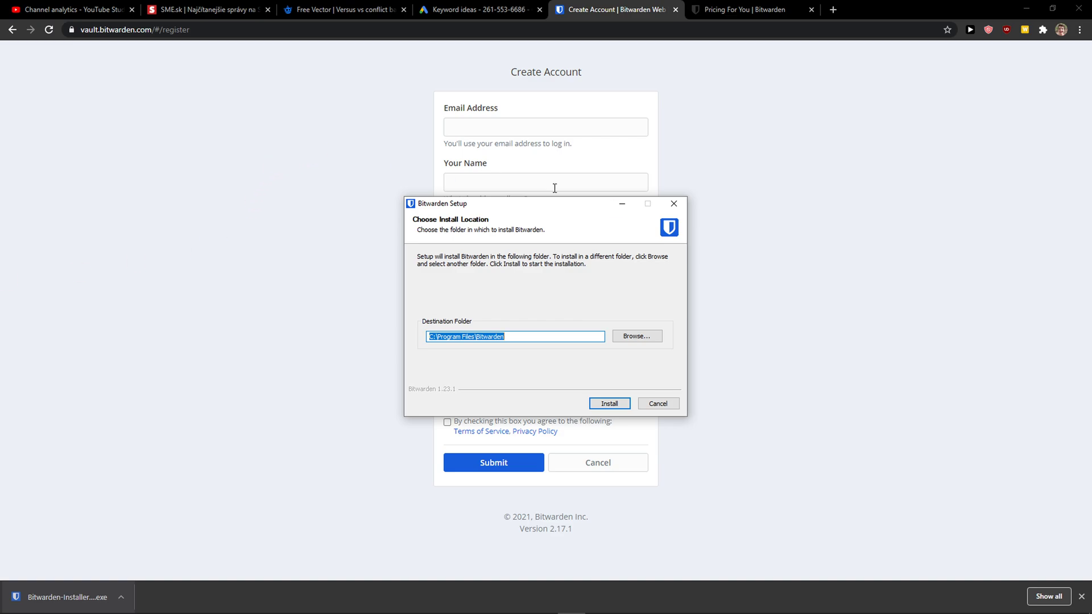
Choose the passwords folder on drive D as the install location.
{"action": "left_click", "coordinate": [615, 338]}
{"action": "left_click", "coordinate": [626, 339]}
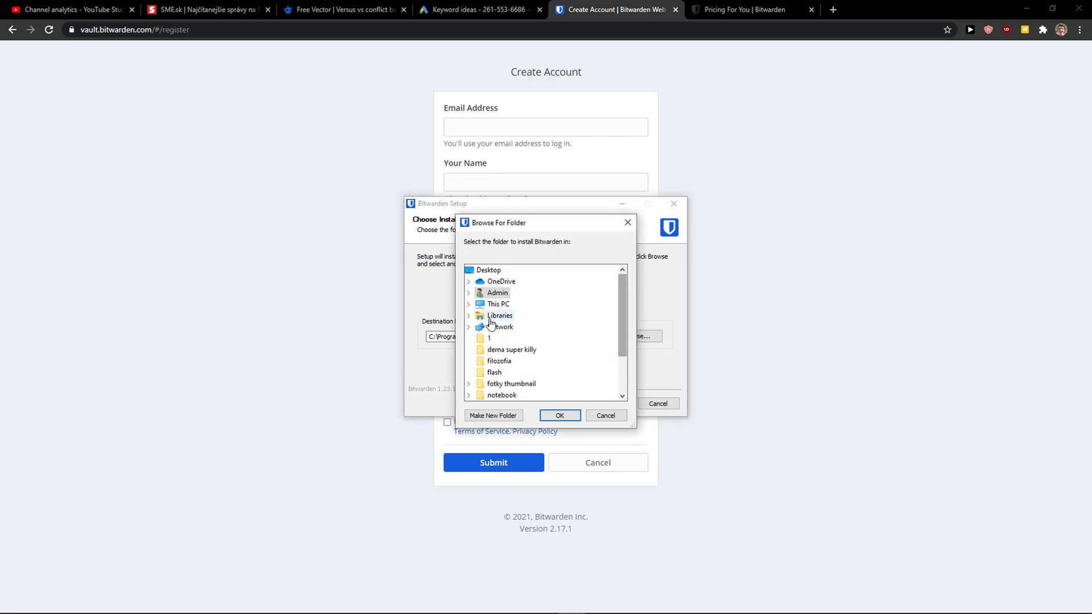
{"action": "scroll", "coordinate": [546, 342], "scroll_direction": "down", "scroll_amount": 2}
{"action": "scroll", "coordinate": [516, 365], "scroll_direction": "up", "scroll_amount": 2}
{"action": "double_click", "coordinate": [502, 306]}
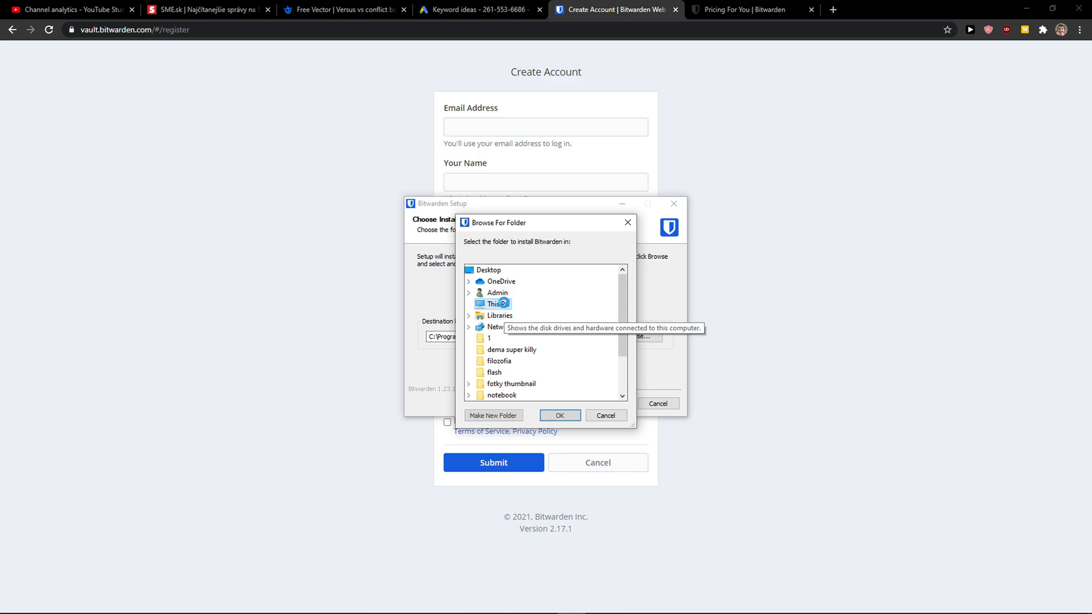
{"action": "double_click", "coordinate": [535, 331]}
{"action": "scroll", "coordinate": [568, 333], "scroll_direction": "down", "scroll_amount": 1}
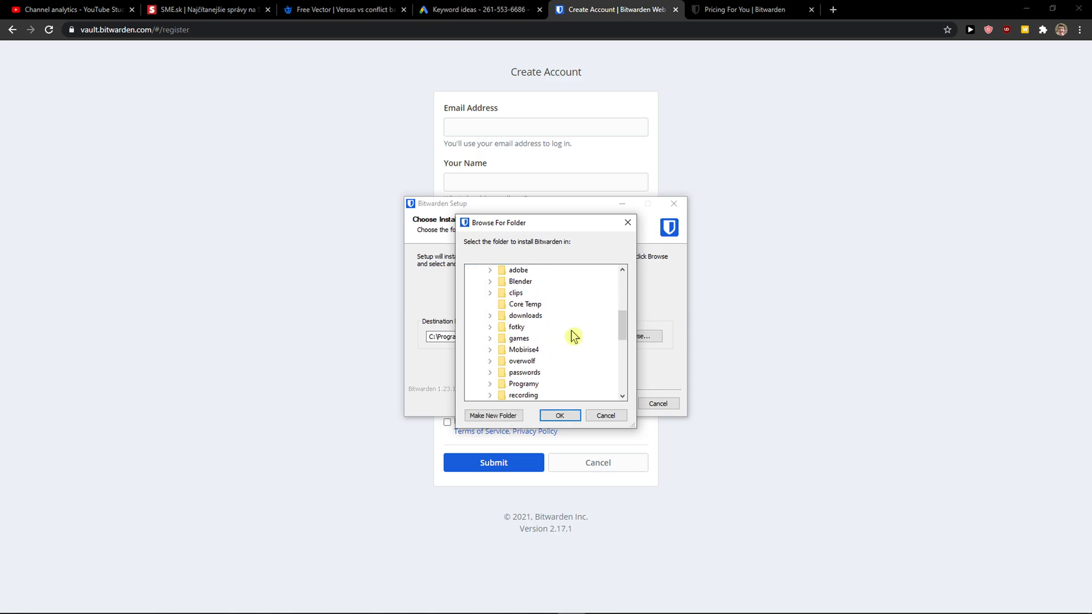
{"action": "double_click", "coordinate": [568, 332]}
{"action": "scroll", "coordinate": [561, 330], "scroll_direction": "down", "scroll_amount": 1}
{"action": "scroll", "coordinate": [563, 330], "scroll_direction": "down", "scroll_amount": 1}
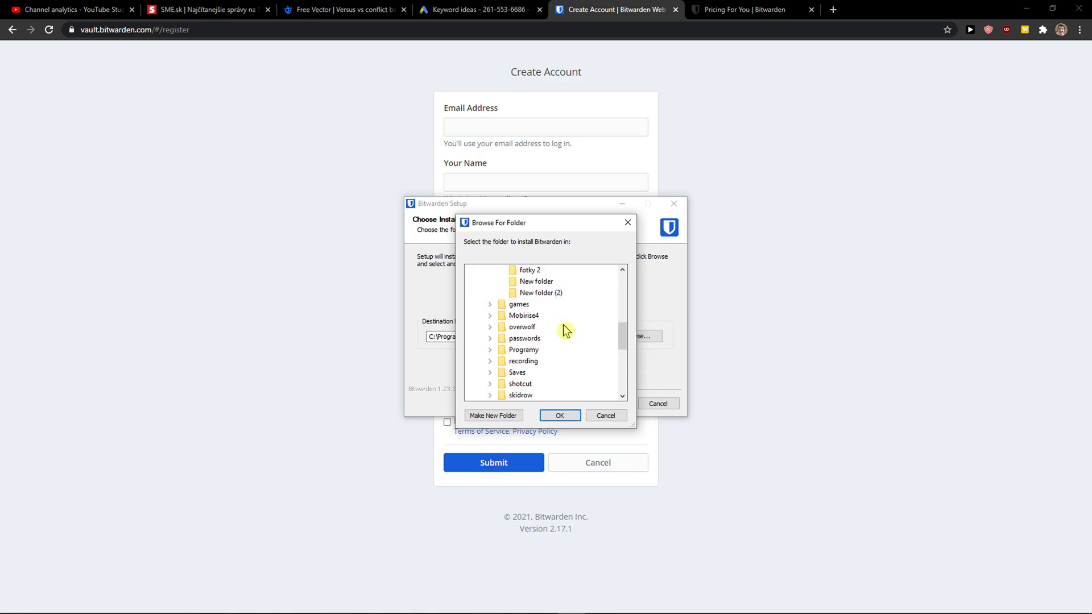
{"action": "left_click", "coordinate": [558, 348]}
{"action": "left_click", "coordinate": [561, 415]}
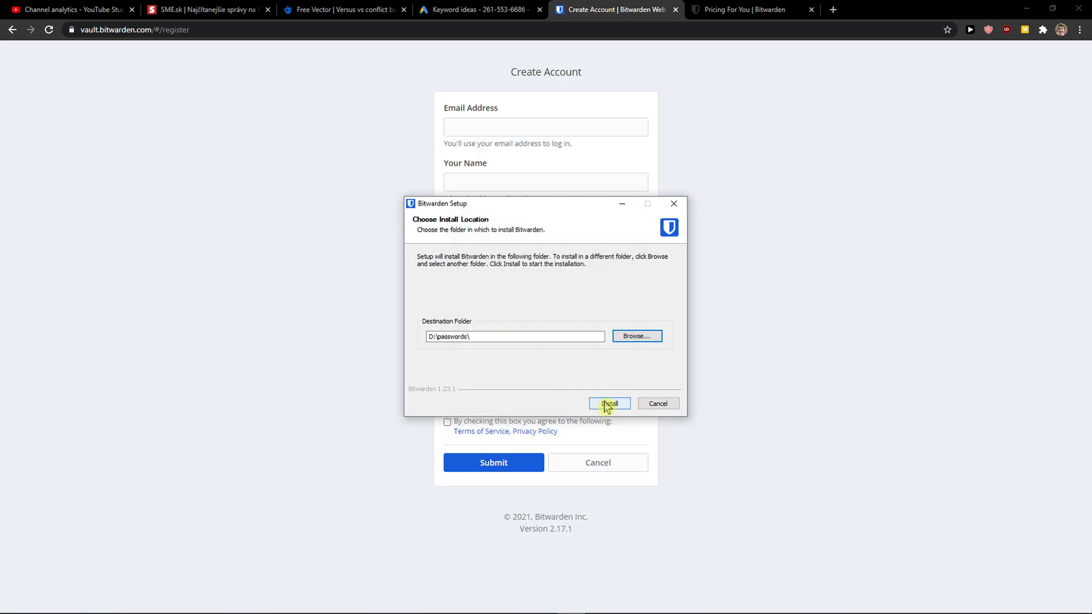
Create a new folder inside passwords and confirm it as the install destination.
{"action": "left_click", "coordinate": [640, 336]}
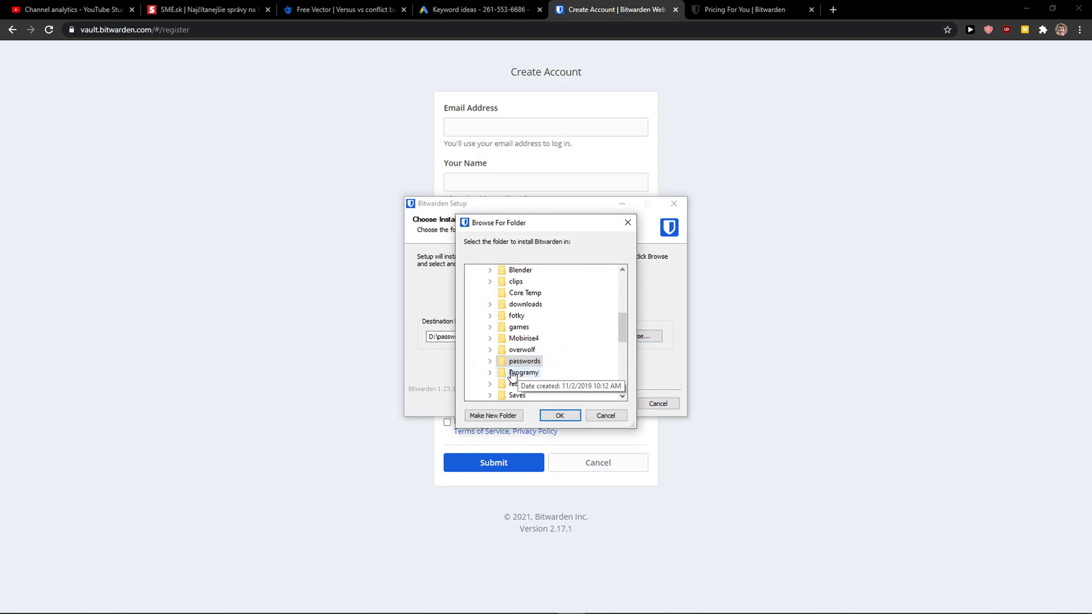
{"action": "scroll", "coordinate": [529, 362], "scroll_direction": "down", "scroll_amount": 1}
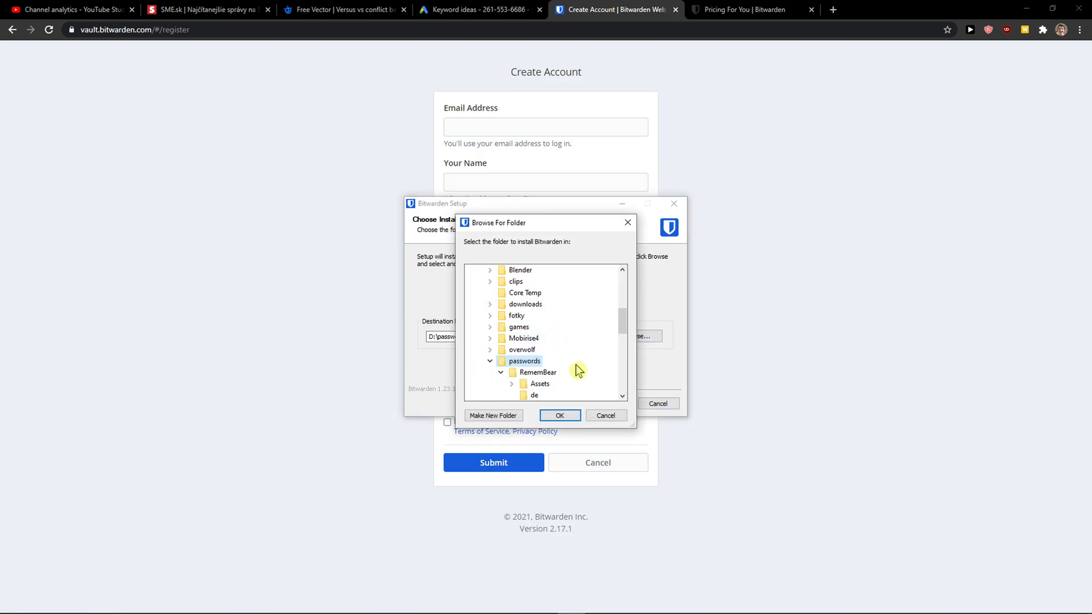
{"action": "left_click", "coordinate": [494, 416]}
{"action": "type", "text": "Bitwarden"}
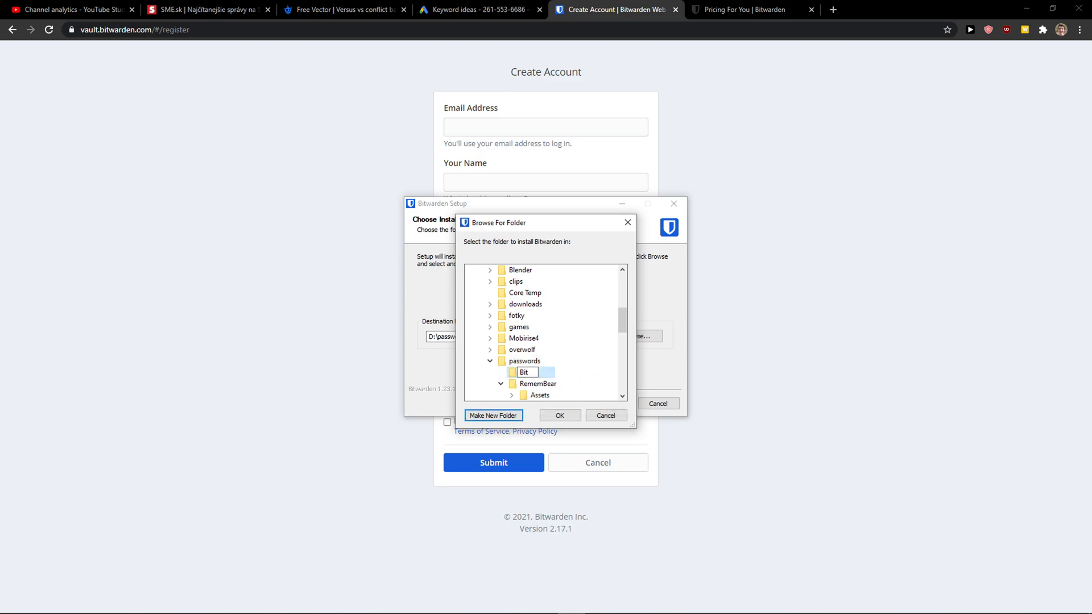
{"action": "left_click", "coordinate": [560, 415]}
Run the installation, then finish setup with Run Bitwarden left checked.
{"action": "left_click", "coordinate": [610, 405]}
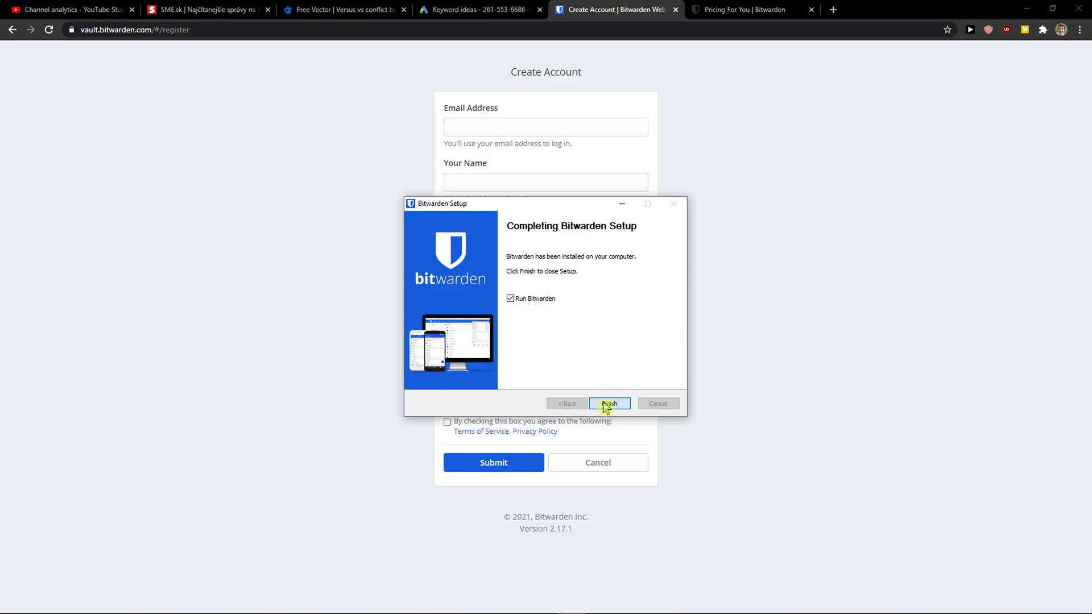
{"action": "left_click", "coordinate": [606, 406]}
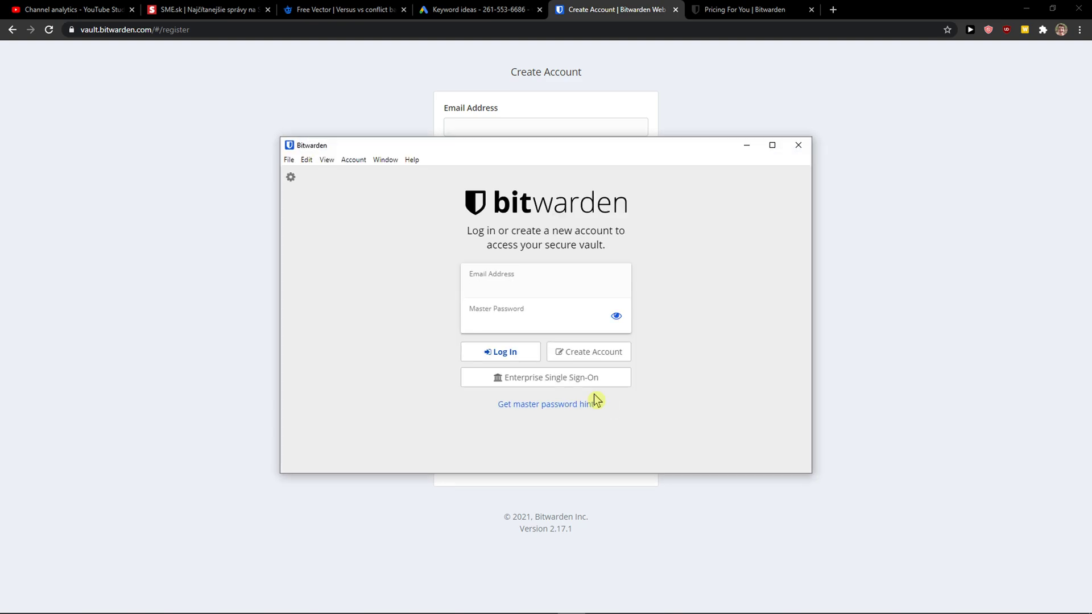
Start a new account, entering the email and the master password twice.
{"action": "left_click", "coordinate": [592, 354]}
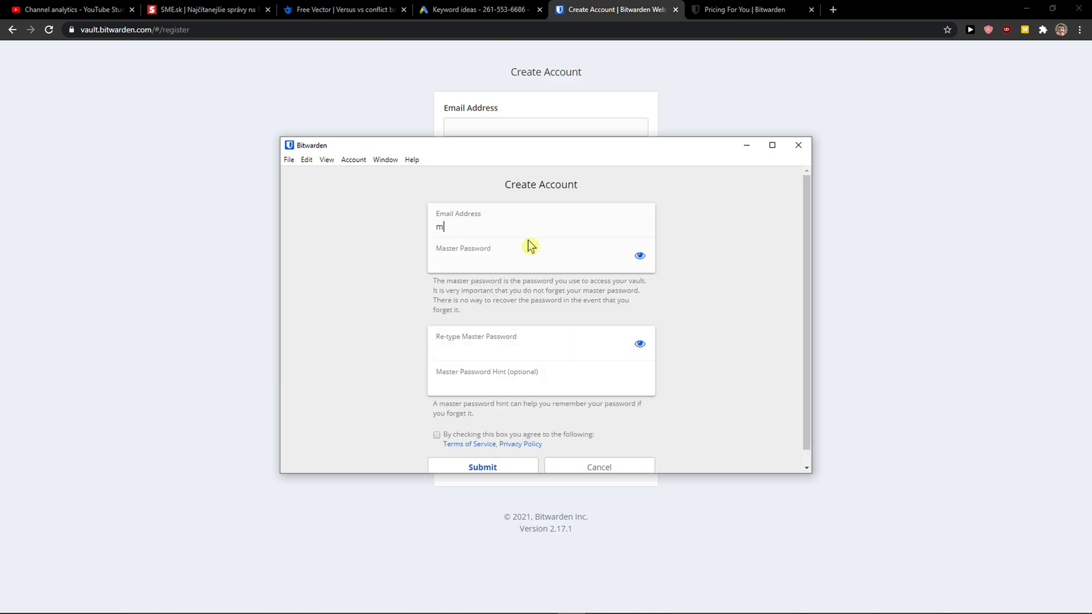
{"action": "key", "text": "Tab"}
{"action": "key", "text": "Tab"}
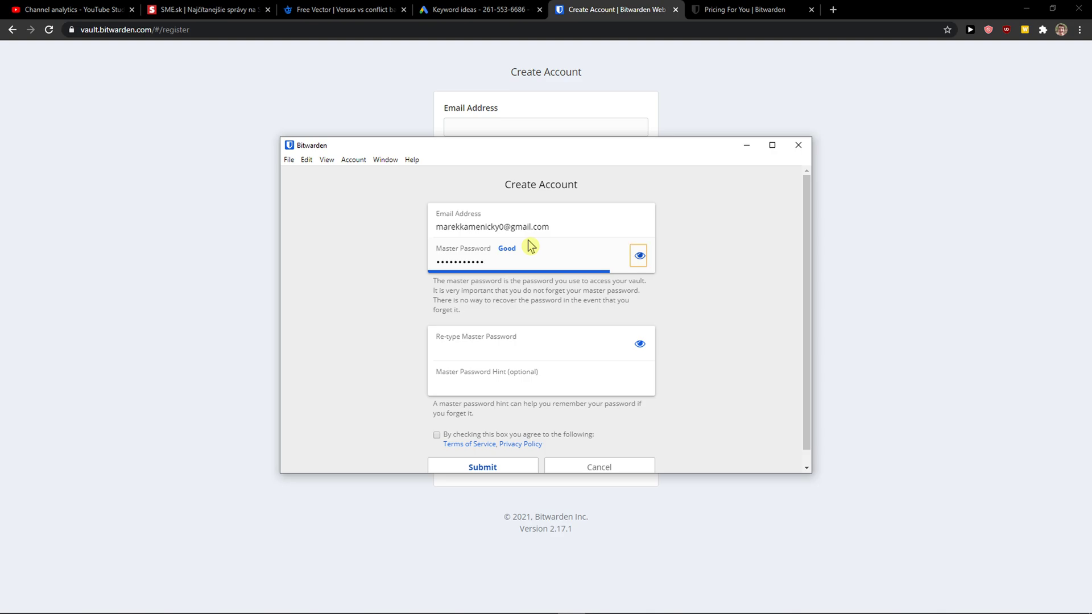
{"action": "key", "text": "Tab"}
{"action": "key", "text": "Tab"}
{"action": "key", "text": "Tab"}
{"action": "scroll", "coordinate": [520, 282], "scroll_direction": "down", "scroll_amount": 1}
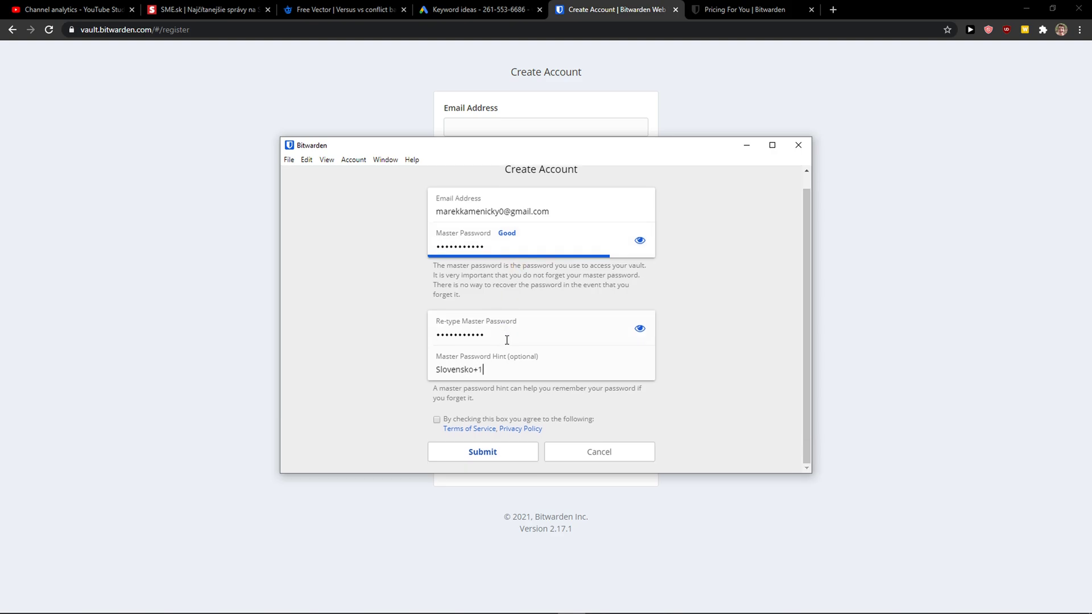
Clear the master password hint and submit the registration.
{"action": "key", "text": "ctrl+a"}
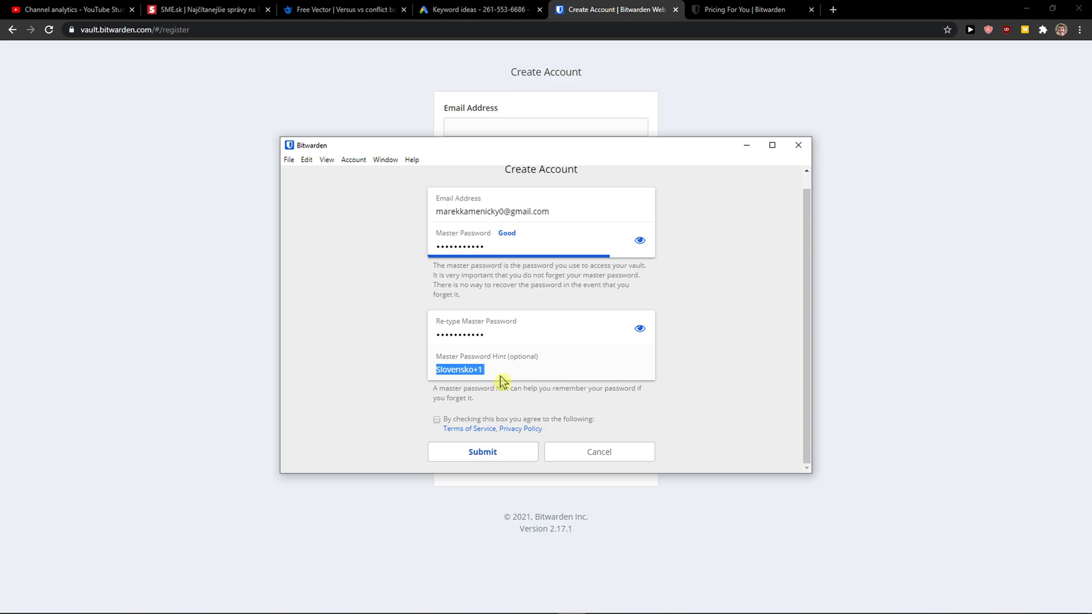
{"action": "key", "text": "Right"}
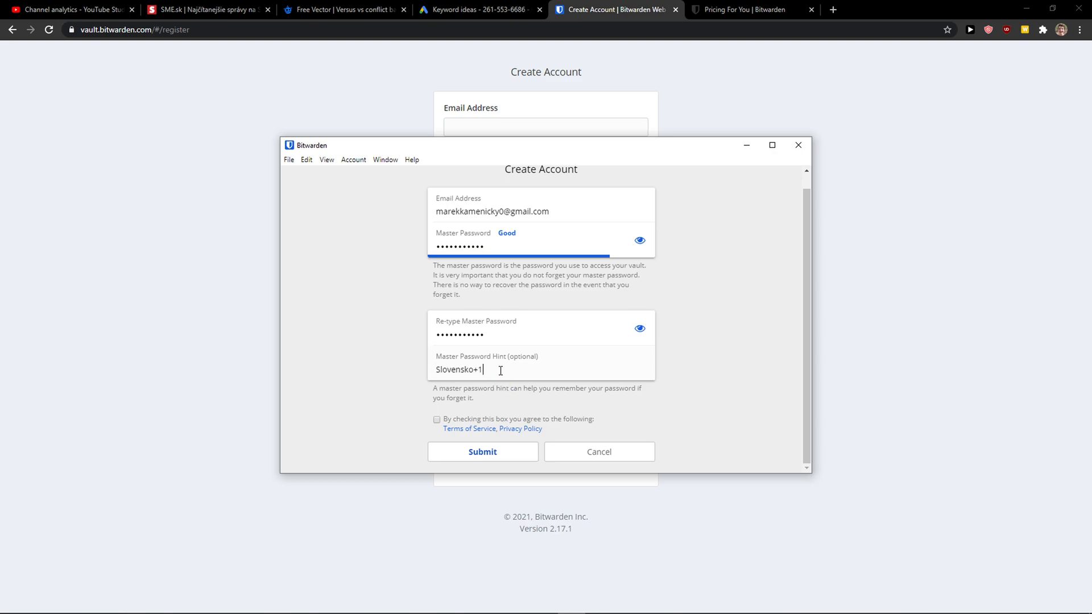
{"action": "key", "text": "ctrl+a"}
{"action": "key", "text": "BackSpace"}
{"action": "left_click", "coordinate": [477, 458]}
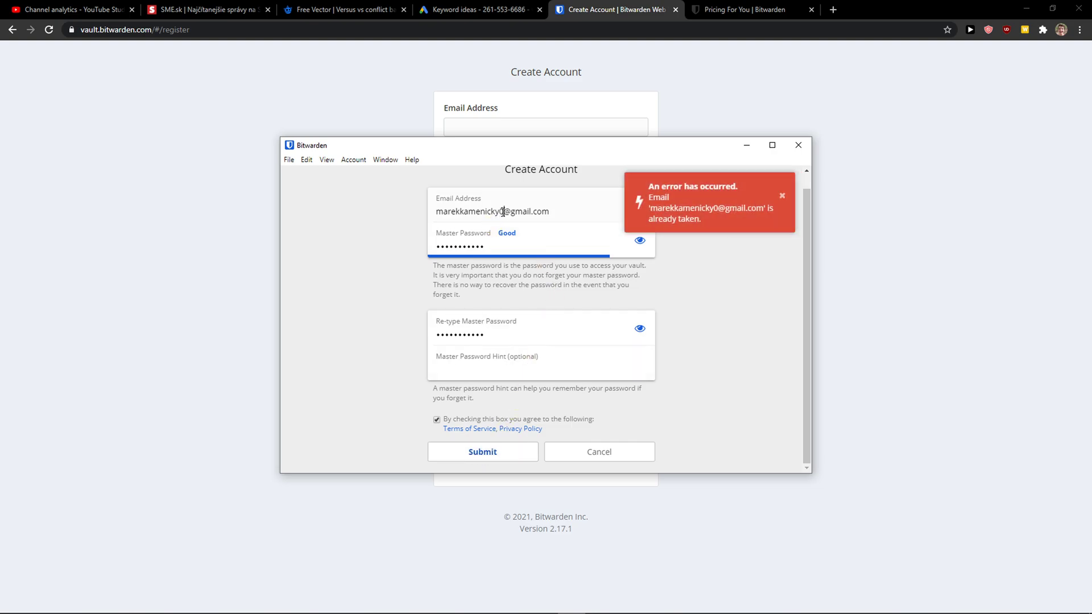
Dismiss the email-already-taken error and cancel account creation.
{"action": "triple_click", "coordinate": [501, 211]}
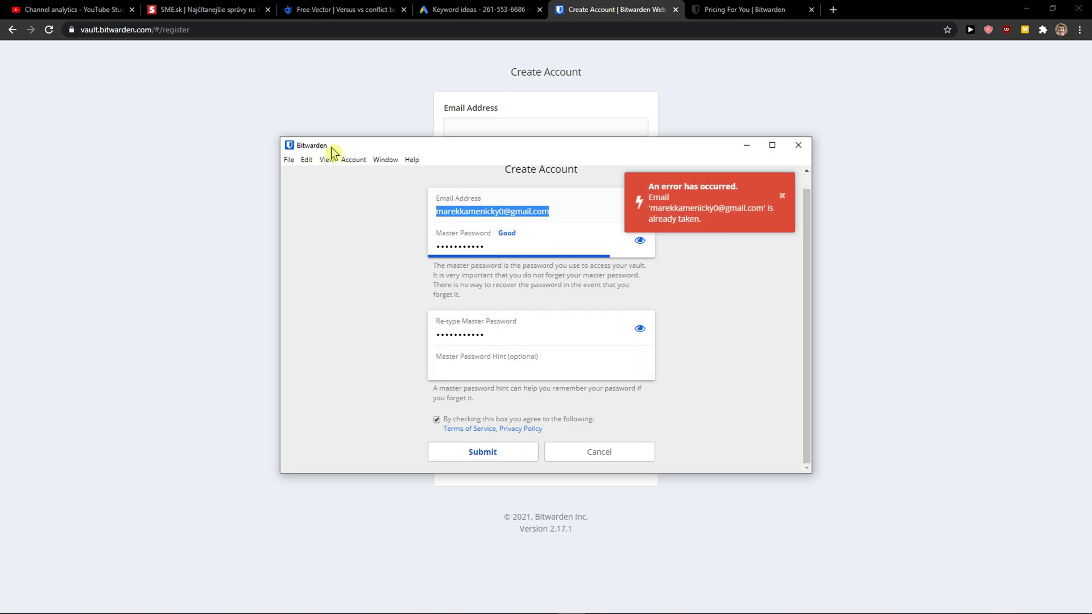
{"action": "left_click", "coordinate": [289, 160]}
{"action": "left_click", "coordinate": [602, 453]}
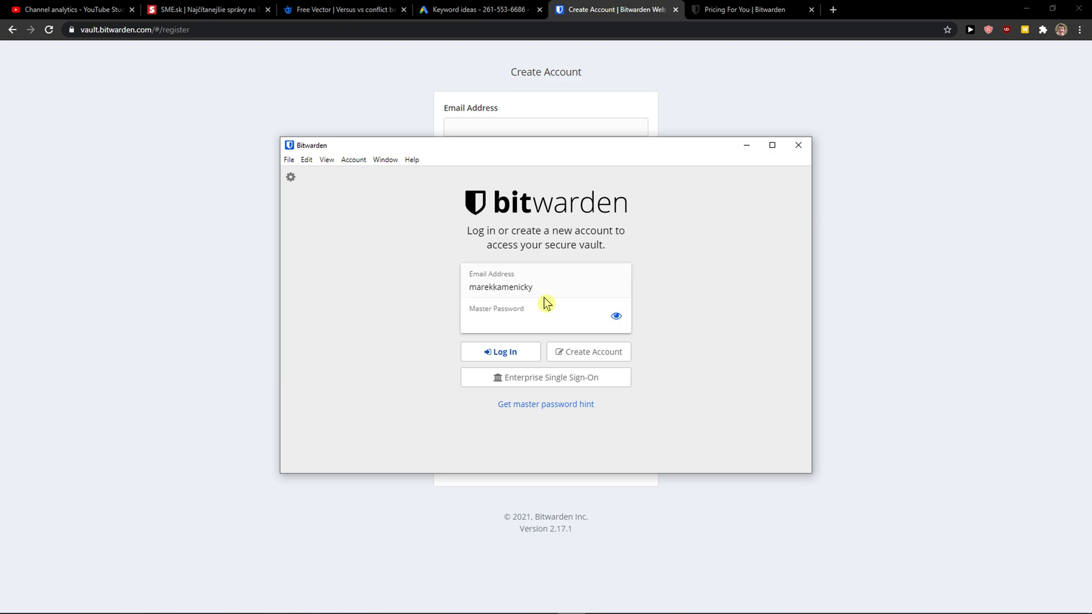
{"action": "type", "text": "@gmail.c"}
{"action": "type", "text": "1"}
Log in with the email and master password, retyping the password until accepted.
{"action": "key", "text": "Return"}
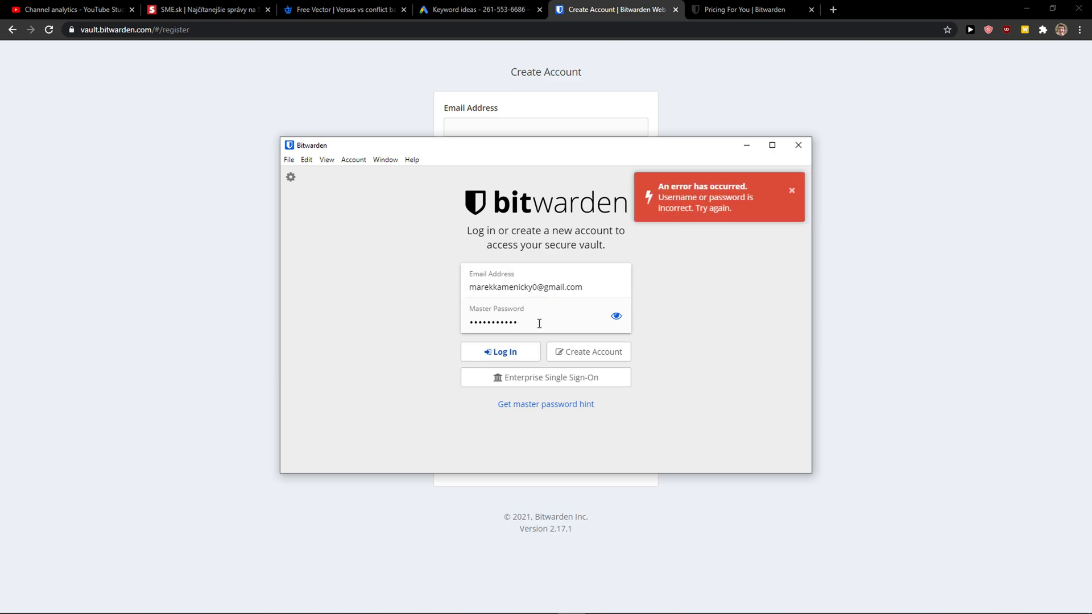
{"action": "double_click", "coordinate": [539, 323]}
{"action": "left_click", "coordinate": [516, 352]}
{"action": "double_click", "coordinate": [496, 320]}
{"action": "type", "text": "a"}
{"action": "left_click", "coordinate": [500, 352]}
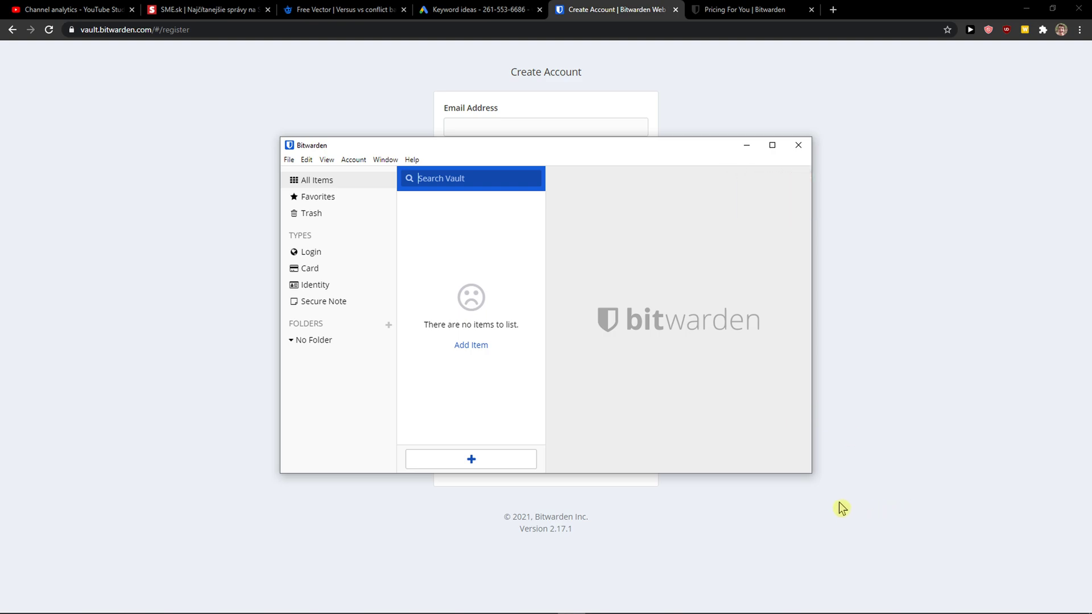
Enlarge and reposition the Bitwarden window, then filter the vault to Login items.
{"action": "left_click_drag", "start_coordinate": [809, 476], "coordinate": [1000, 573]}
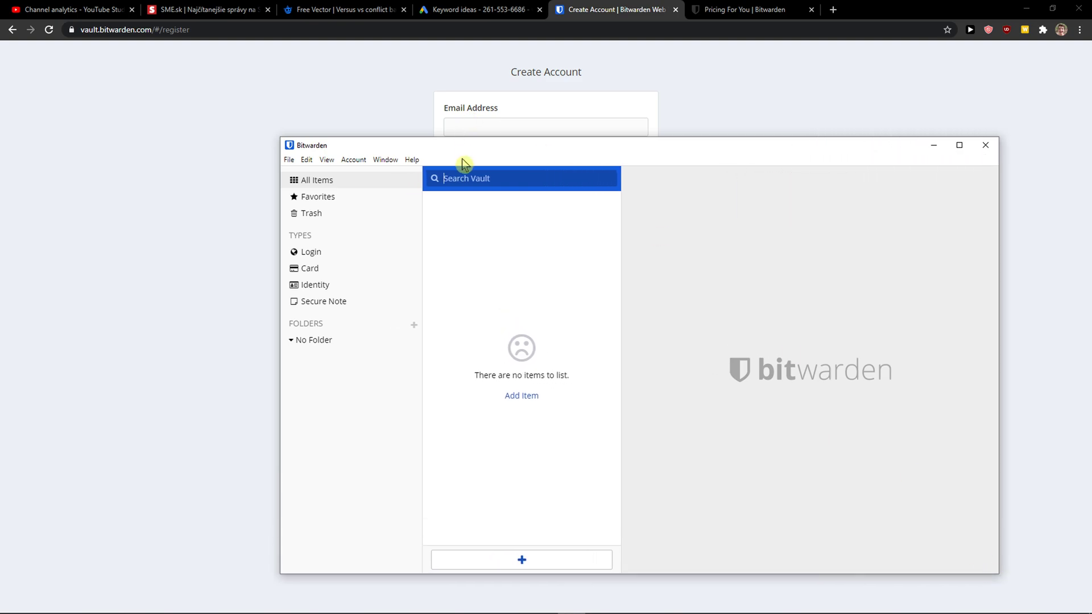
{"action": "left_click_drag", "start_coordinate": [474, 147], "coordinate": [362, 102]}
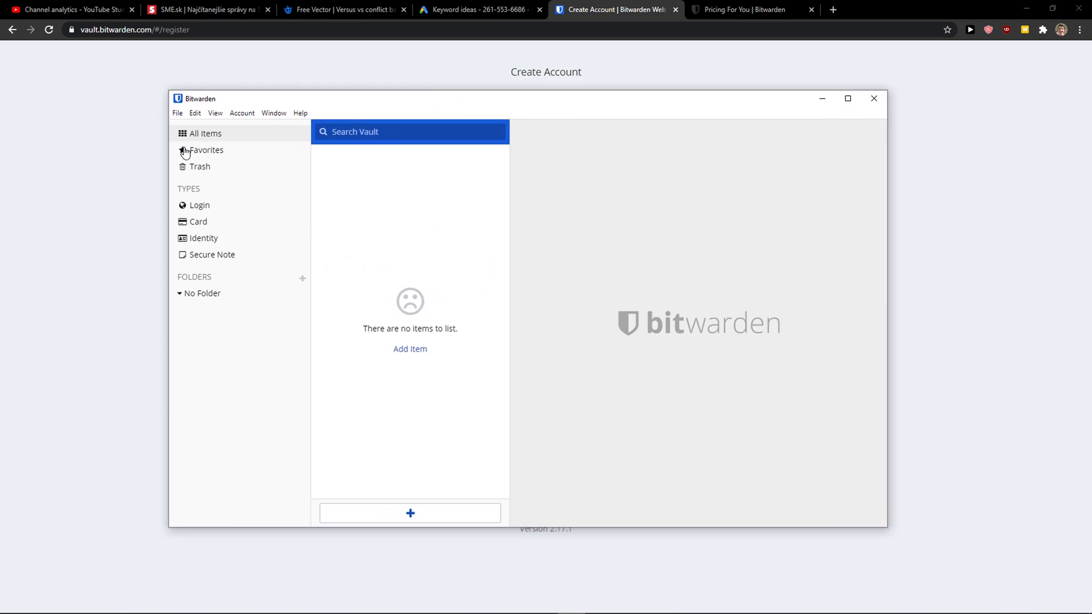
{"action": "left_click", "coordinate": [215, 208]}
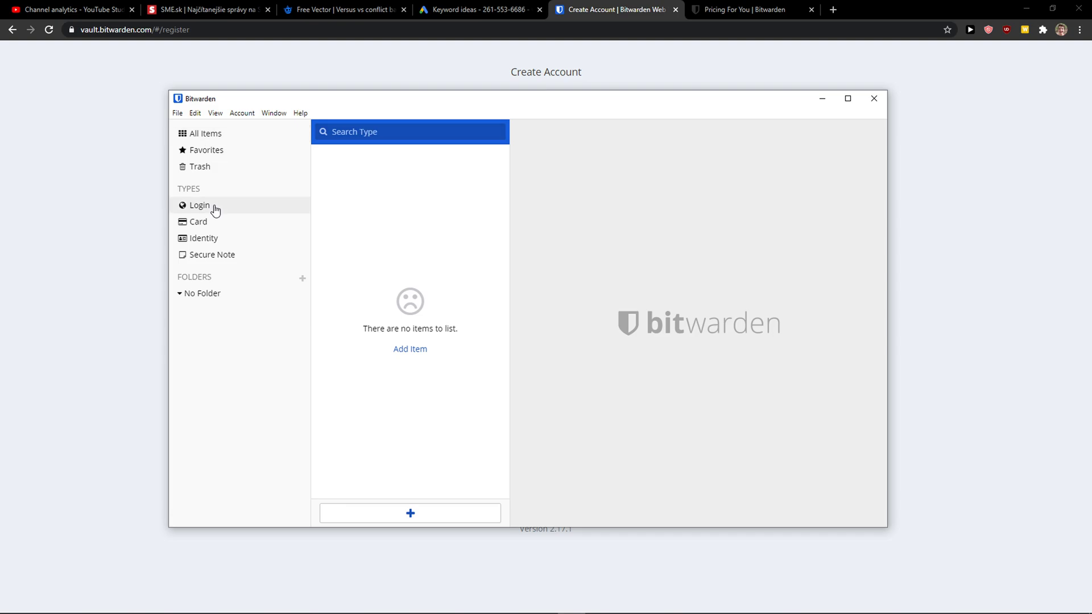
Start a new vault item with Login kept as the type, and view No Folder items.
{"action": "left_click", "coordinate": [425, 515]}
{"action": "left_click", "coordinate": [596, 171]}
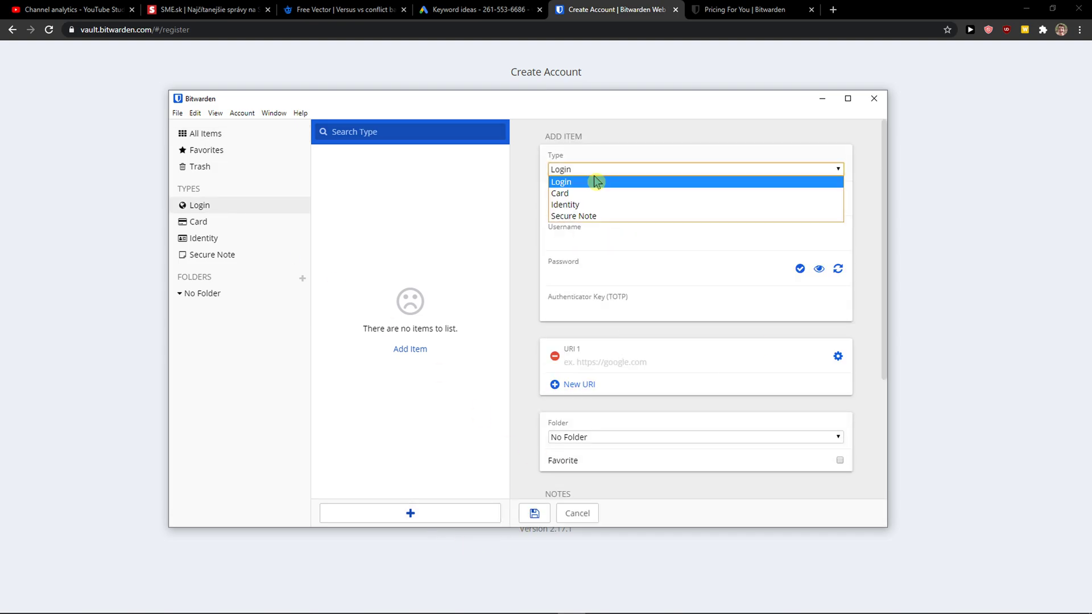
{"action": "left_click", "coordinate": [342, 300]}
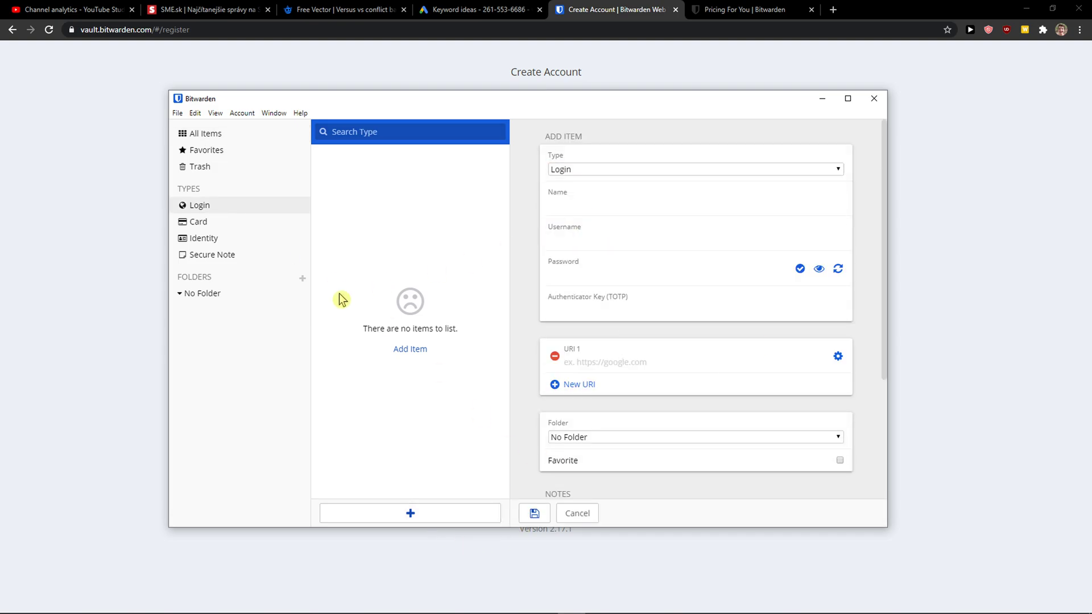
{"action": "left_click", "coordinate": [197, 294]}
{"action": "left_click", "coordinate": [191, 114]}
{"action": "mouse_move", "coordinate": [177, 113]}
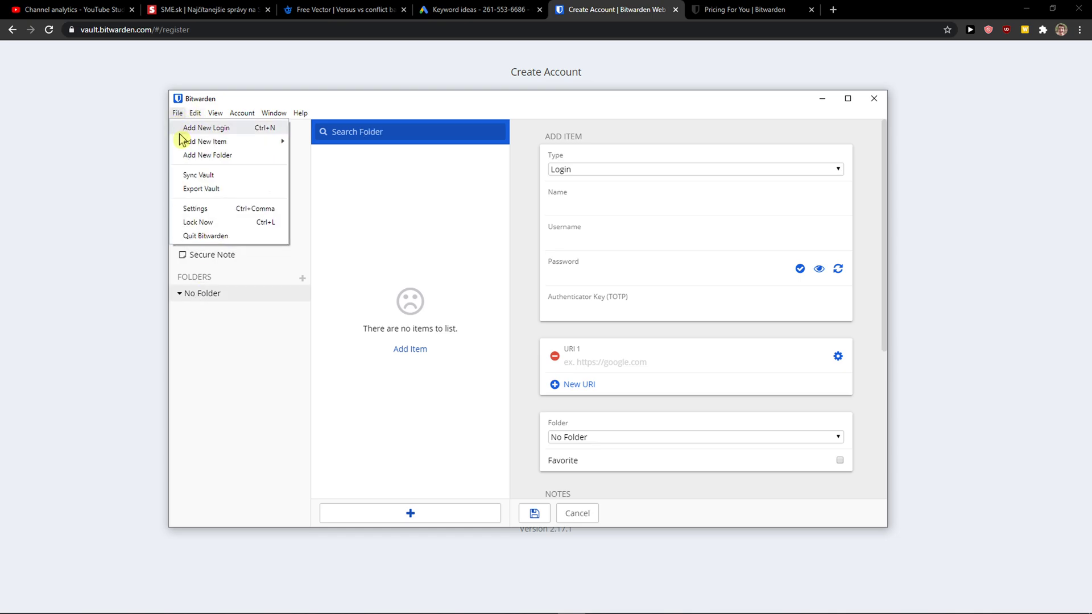
Review the Settings window, then reopen File > Settings and choose the Nord theme.
{"action": "left_click", "coordinate": [185, 209]}
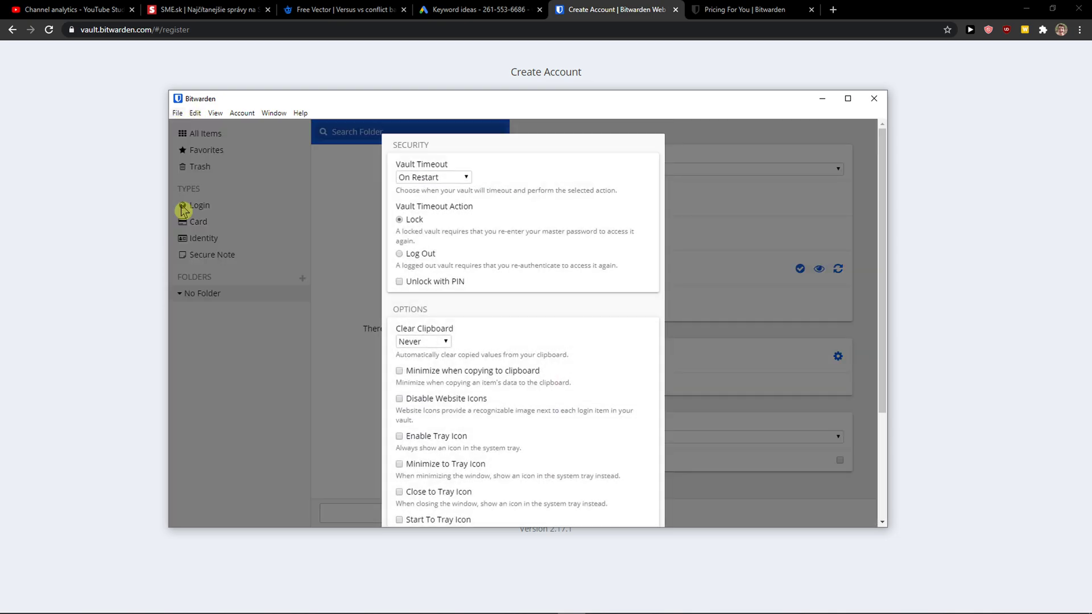
{"action": "scroll", "coordinate": [443, 298], "scroll_direction": "down", "scroll_amount": 2}
{"action": "scroll", "coordinate": [442, 297], "scroll_direction": "down", "scroll_amount": 2}
{"action": "scroll", "coordinate": [434, 305], "scroll_direction": "up", "scroll_amount": 3}
{"action": "scroll", "coordinate": [439, 334], "scroll_direction": "down", "scroll_amount": 2}
{"action": "scroll", "coordinate": [431, 334], "scroll_direction": "down", "scroll_amount": 1}
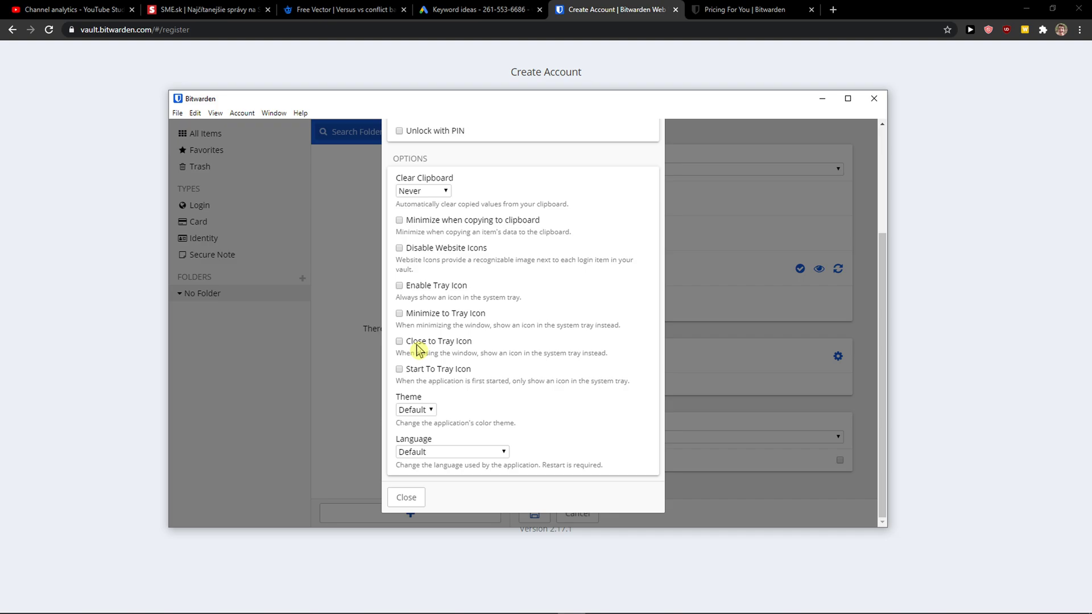
{"action": "left_click", "coordinate": [342, 333]}
{"action": "left_click", "coordinate": [178, 113]}
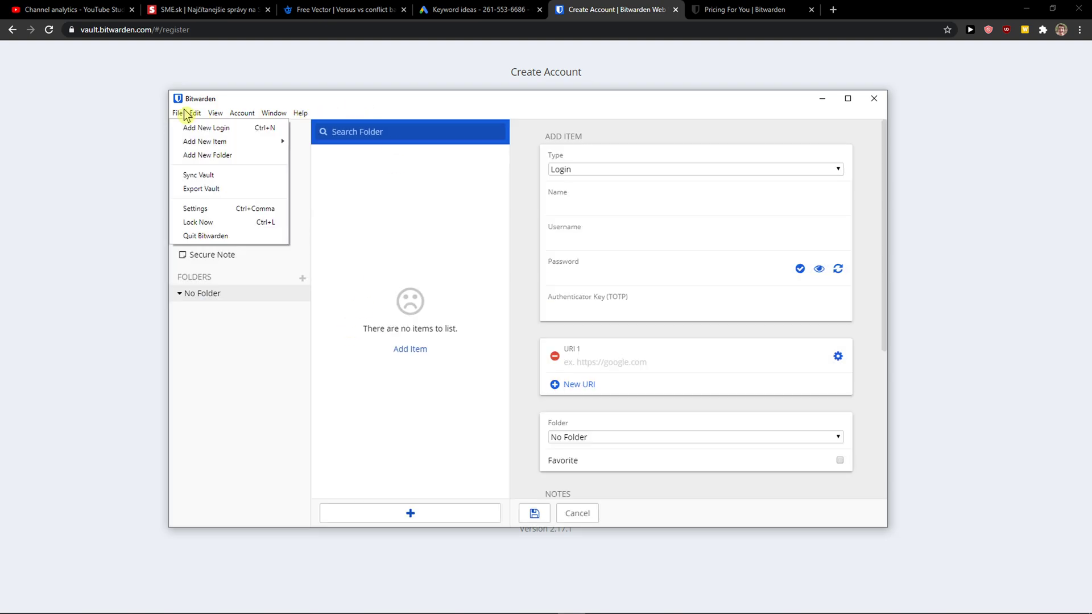
{"action": "left_click", "coordinate": [217, 208]}
{"action": "scroll", "coordinate": [431, 358], "scroll_direction": "down", "scroll_amount": 5}
{"action": "left_click", "coordinate": [418, 412]}
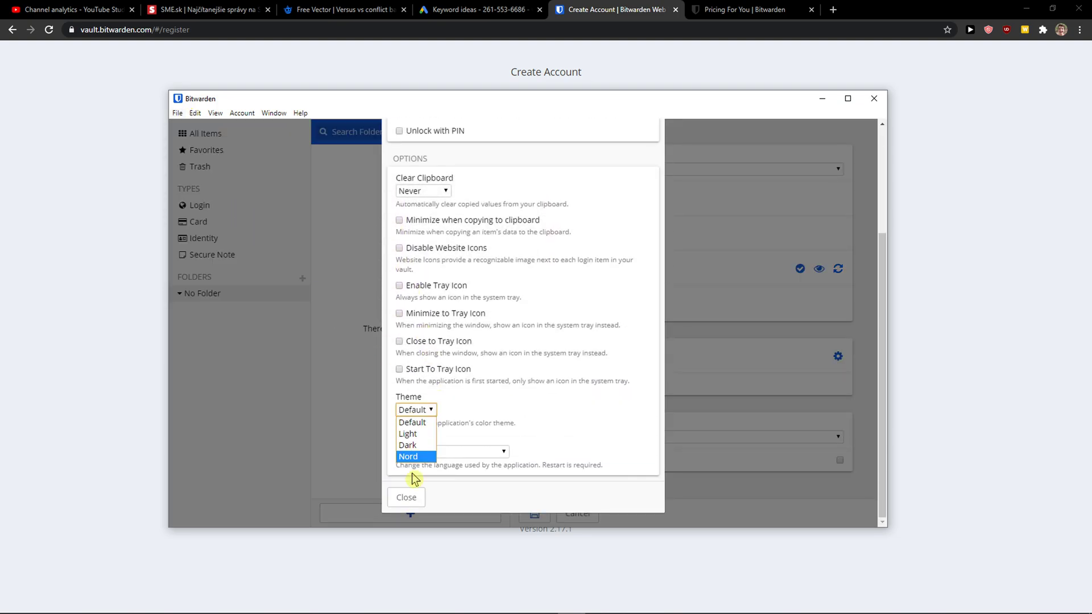
{"action": "left_click", "coordinate": [409, 457]}
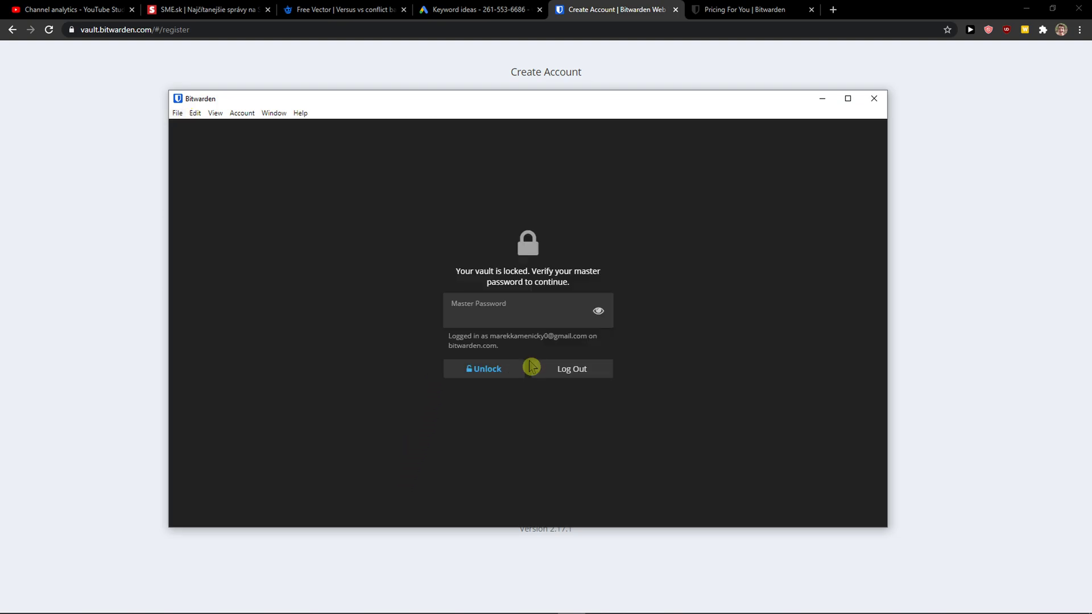
Unlock the vault with the master password and open the Account menu.
{"action": "key", "text": "Return"}
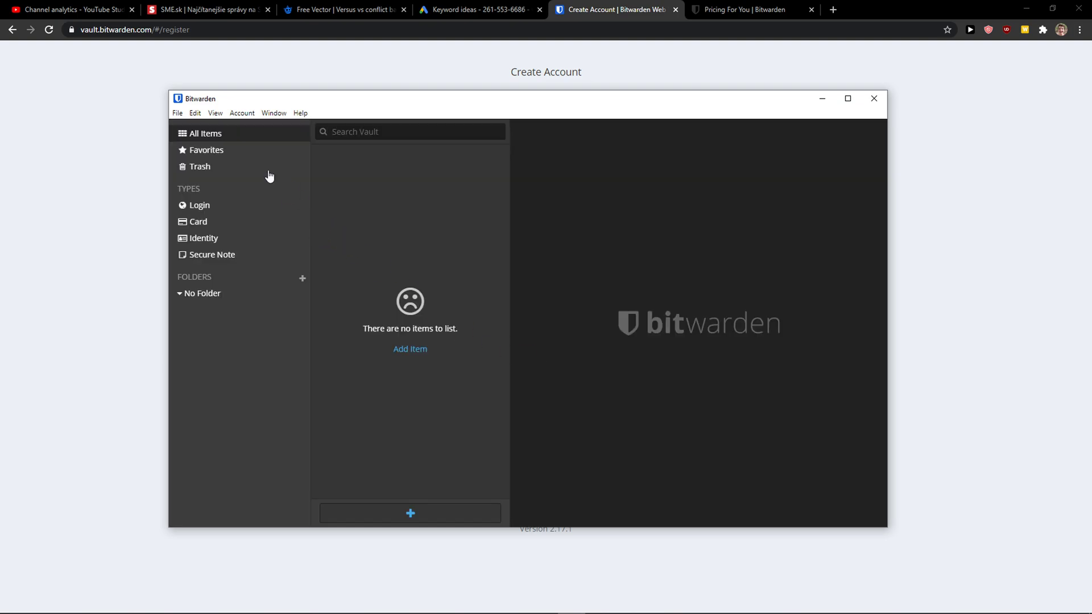
{"action": "left_click", "coordinate": [247, 113]}
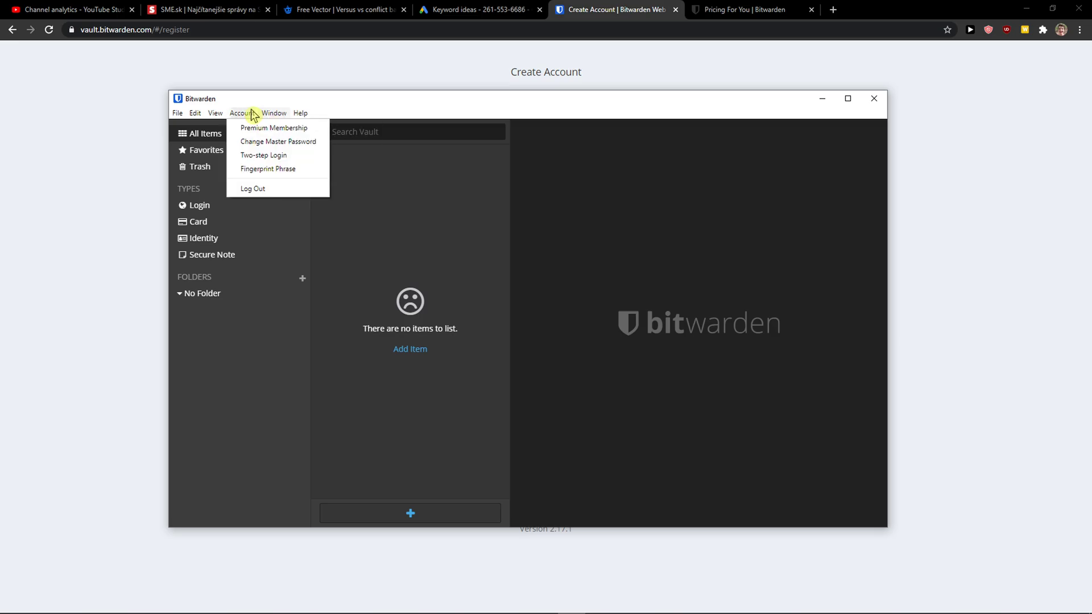
Switch Chrome to the Freepik tab with the Versus battle screen background vector.
{"action": "left_click", "coordinate": [337, 10]}
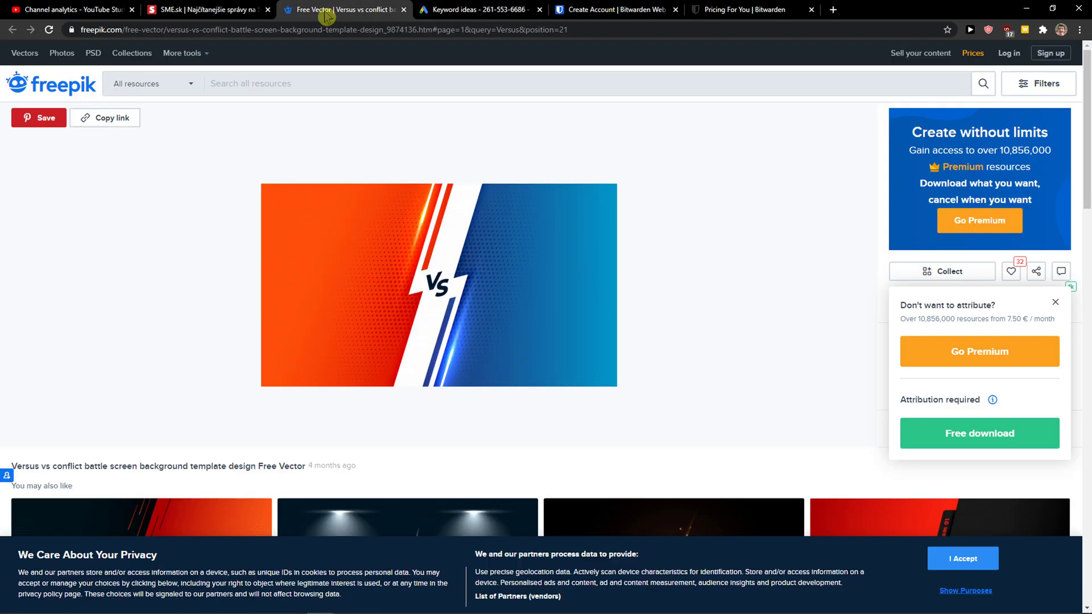